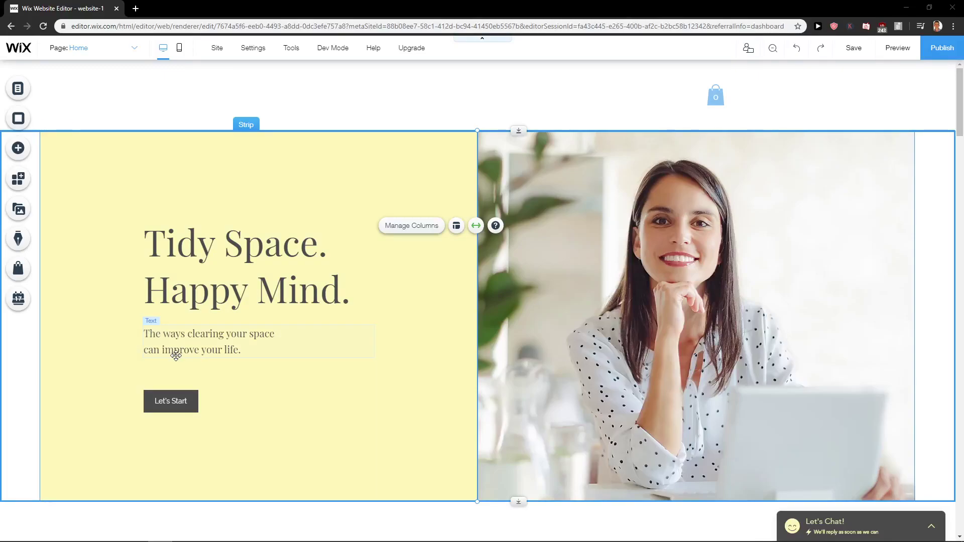
pyautogui.scroll(-3, 187, 347)
pyautogui.scroll(3, 189, 351)
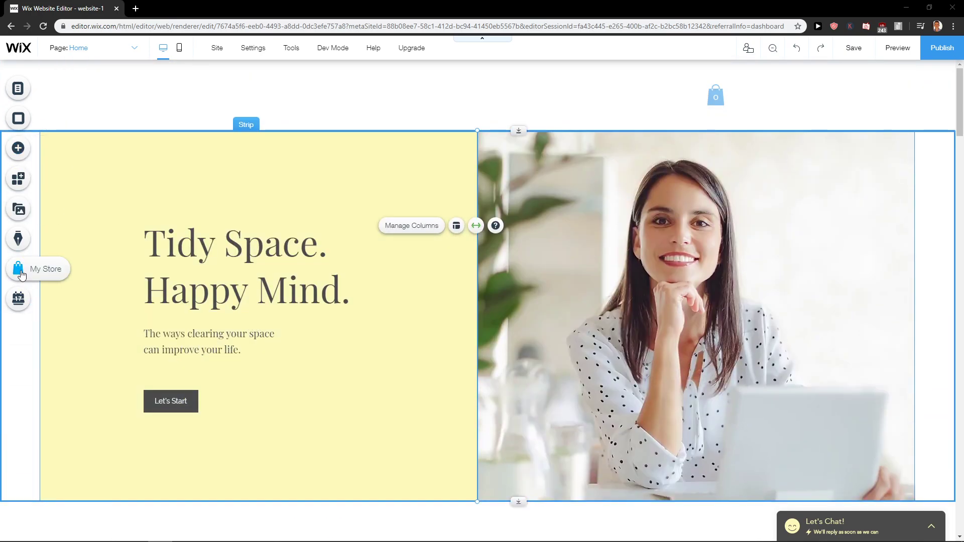
# - Go from the My Store panel's Add Products to the dashboard's store Products list
pyautogui.click(25, 151)
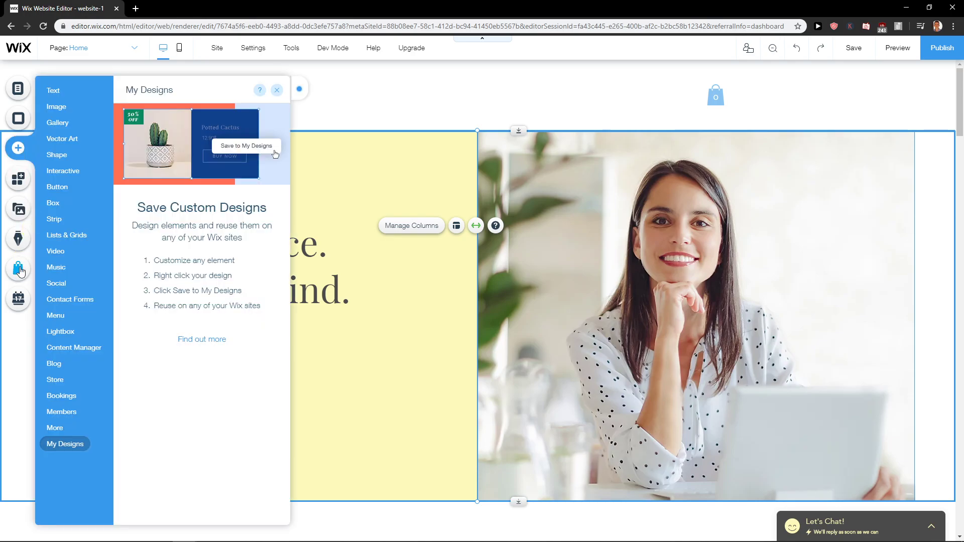
pyautogui.click(21, 271)
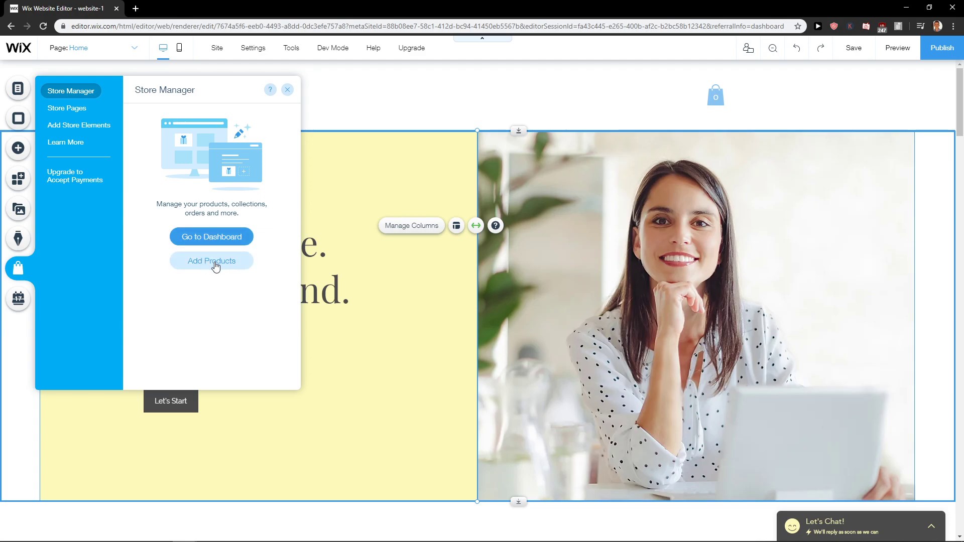
pyautogui.click(205, 238)
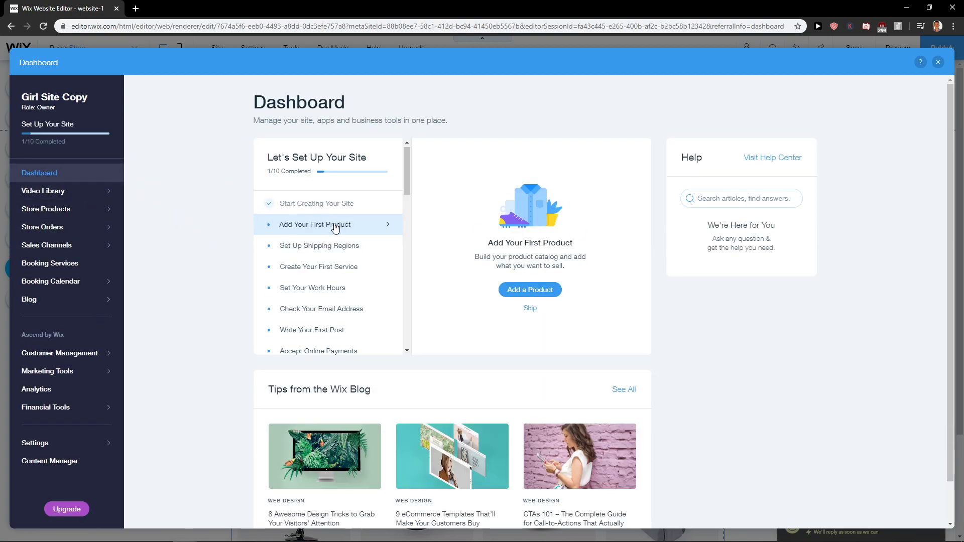
# - Return to Store Products and create a new Physical product
pyautogui.click(531, 290)
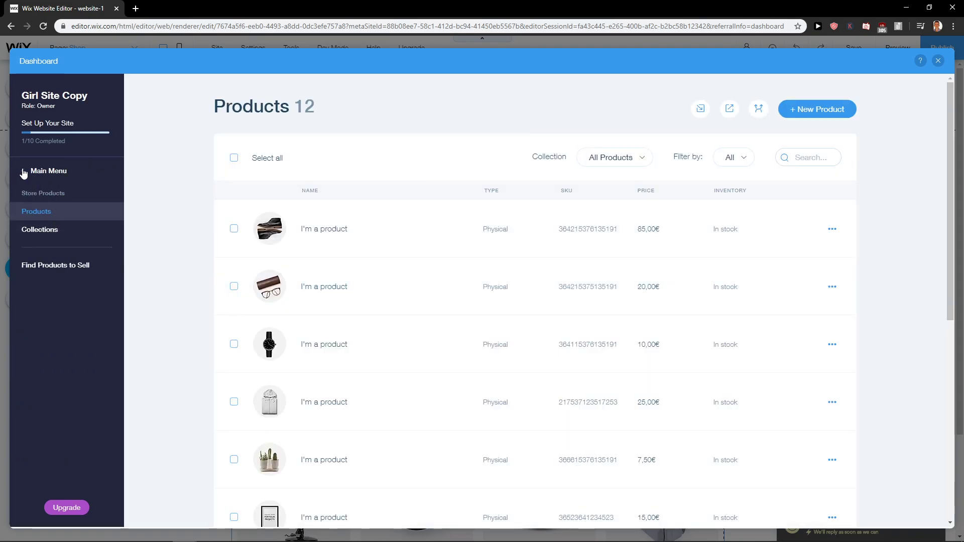
pyautogui.click(26, 172)
pyautogui.click(72, 208)
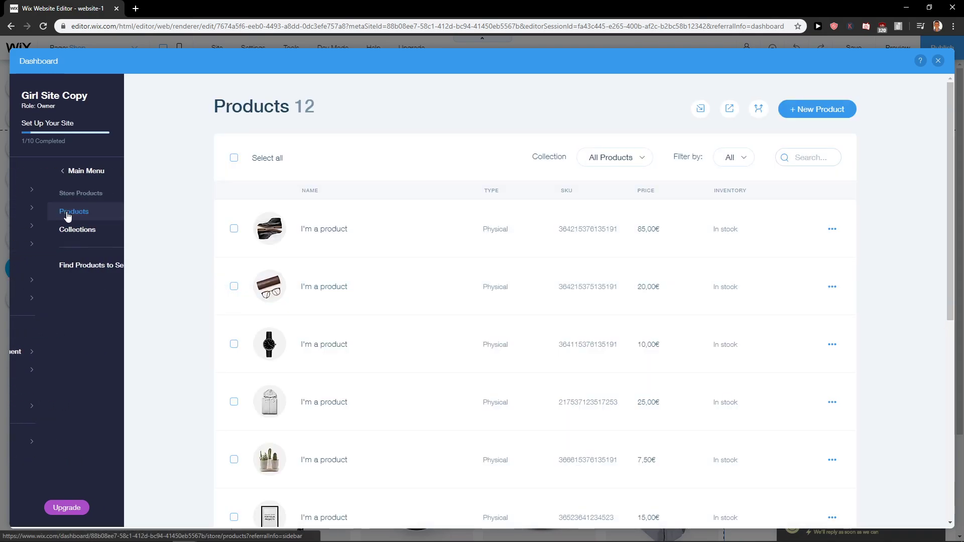
pyautogui.click(806, 111)
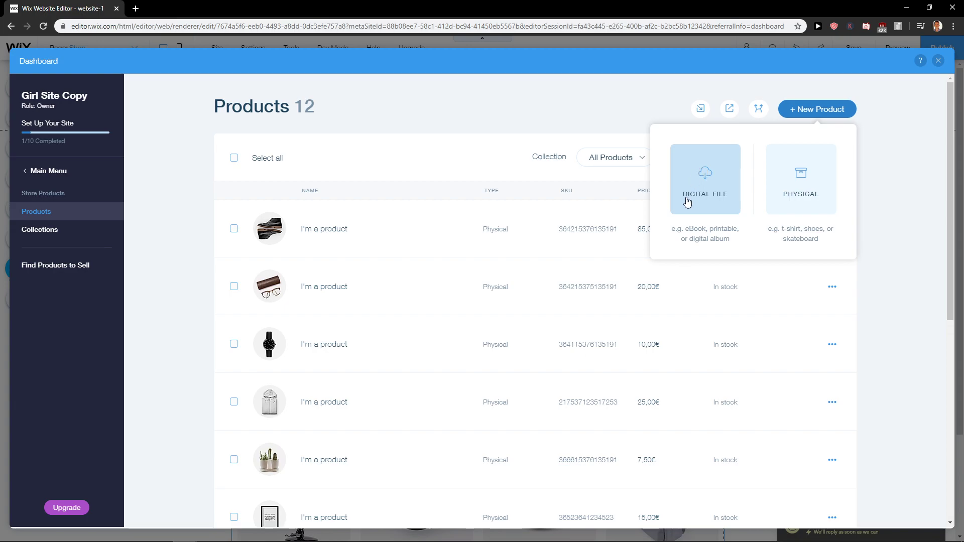
pyautogui.click(807, 196)
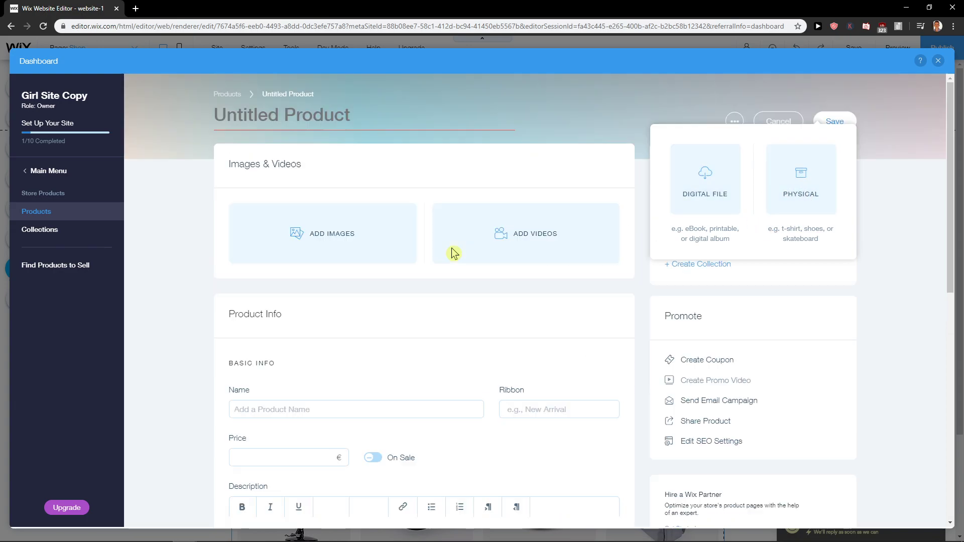
# - Upload the Baby Yoda image file from the computer and add it as the product picture
pyautogui.click(349, 260)
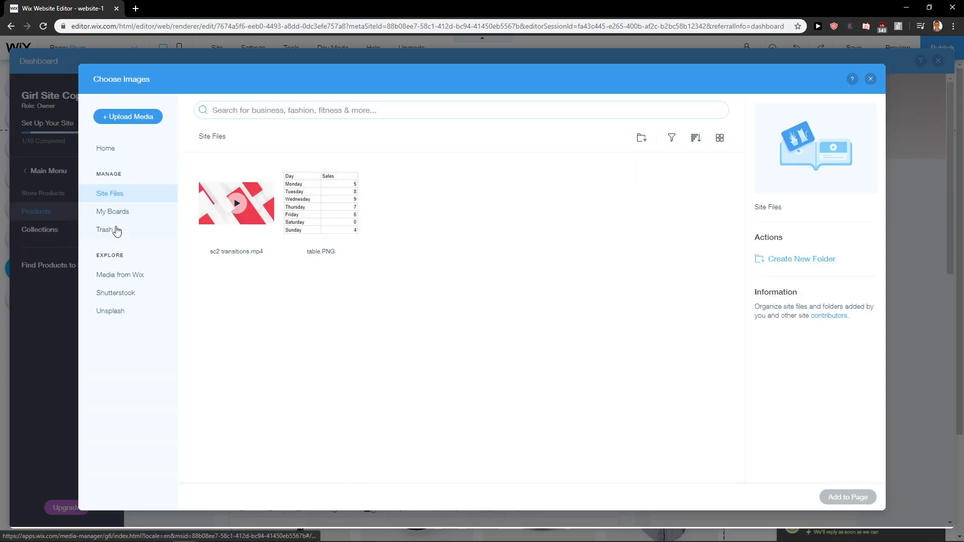
pyautogui.click(136, 119)
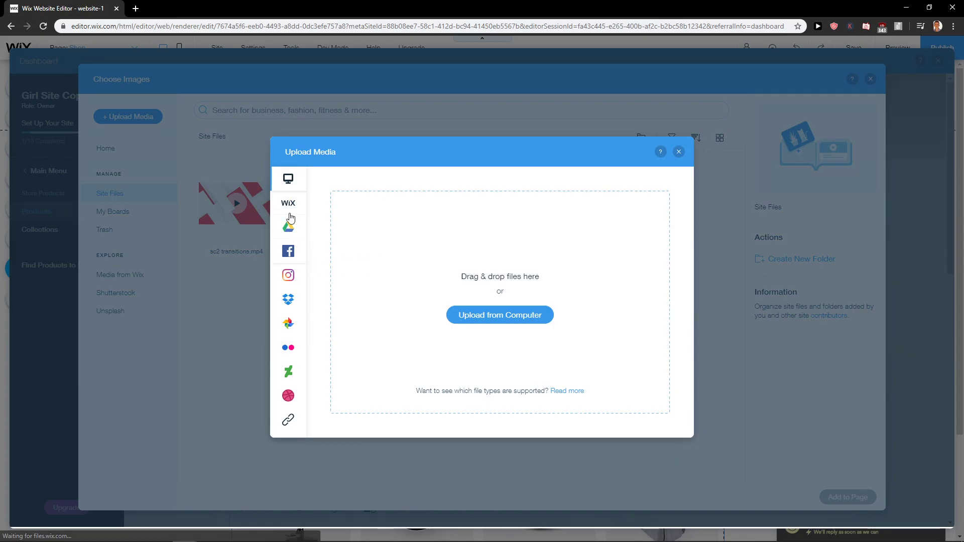
pyautogui.click(472, 316)
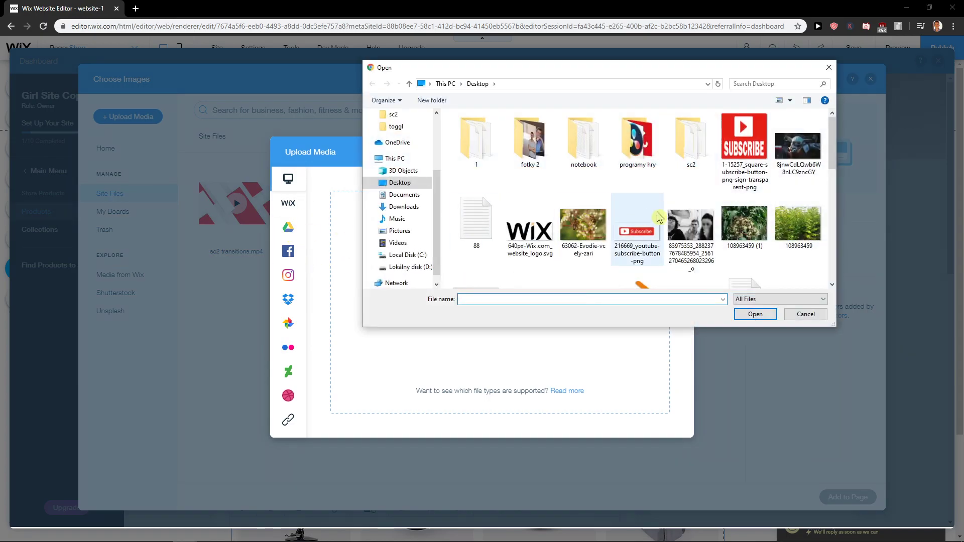
pyautogui.scroll(-2, 641, 223)
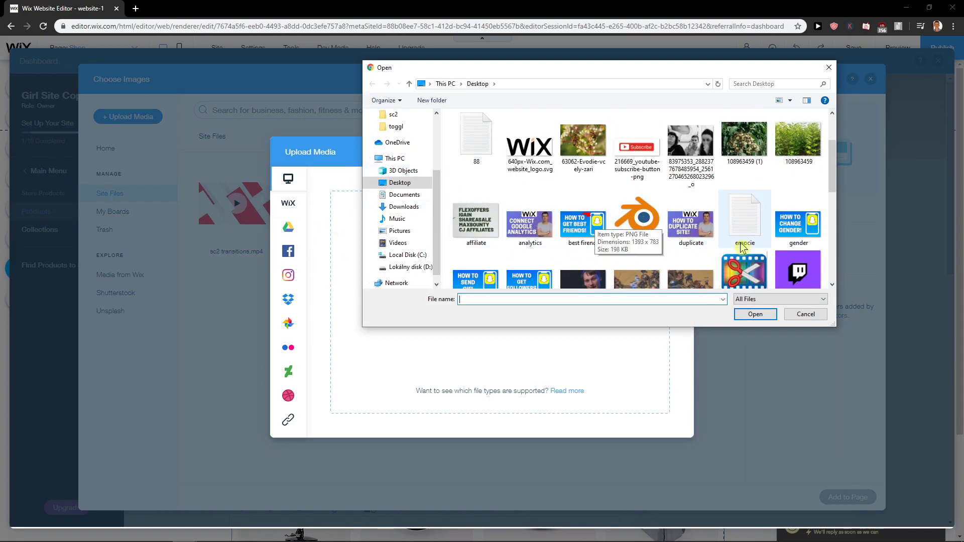
pyautogui.scroll(2, 640, 223)
pyautogui.doubleClick(791, 151)
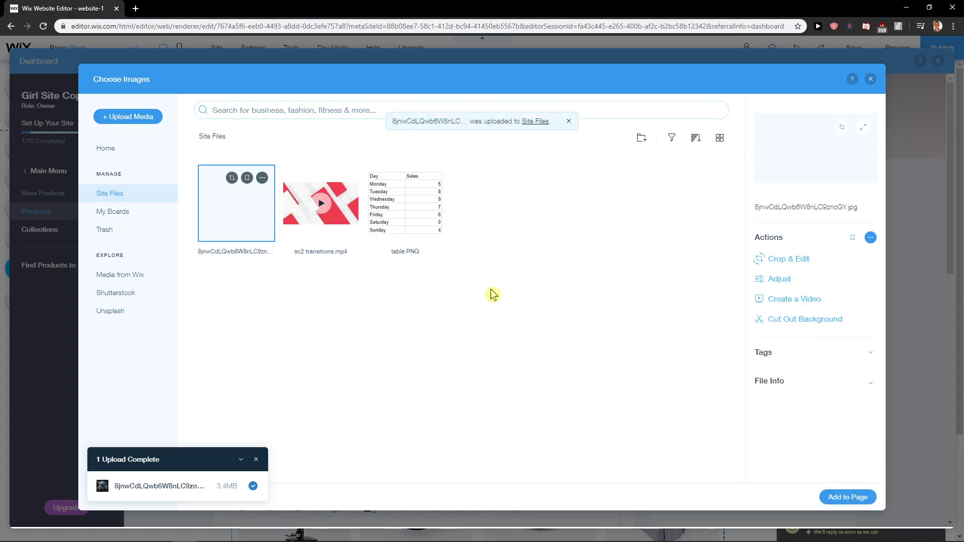
pyautogui.click(848, 499)
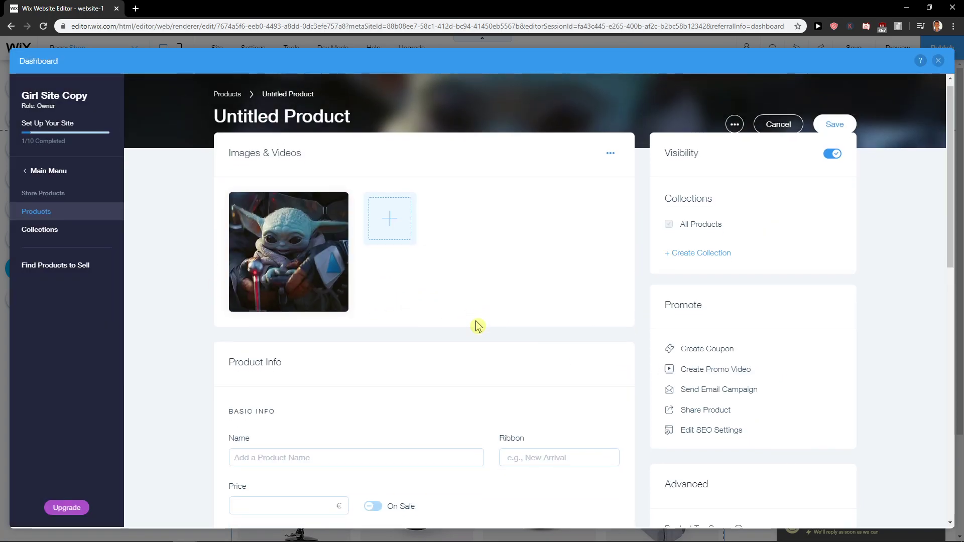
pyautogui.scroll(-2, 475, 325)
# - Enter name 'Yoda', ribbon 'New arrival', price 99 € and a short description
pyautogui.click(319, 317)
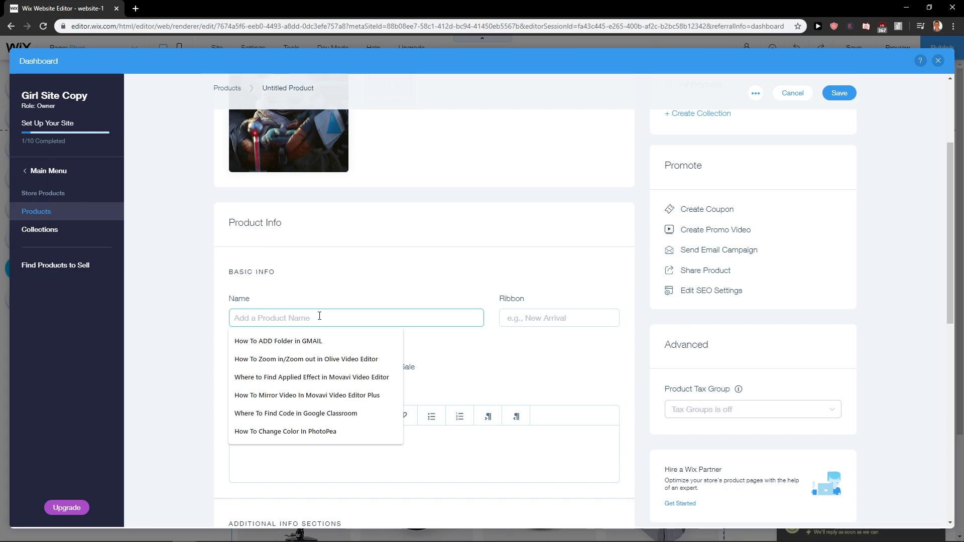
pyautogui.write('Yoda')
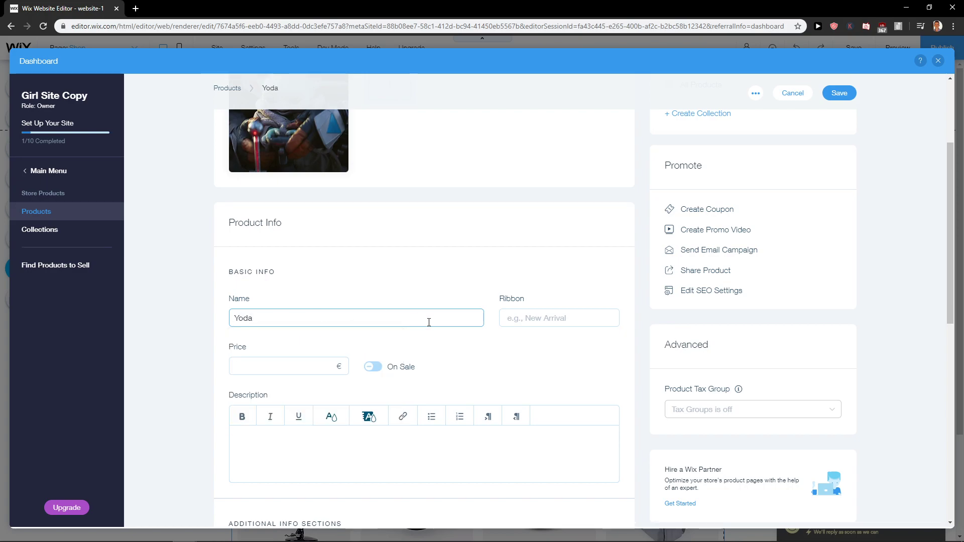
pyautogui.click(521, 322)
pyautogui.click(527, 315)
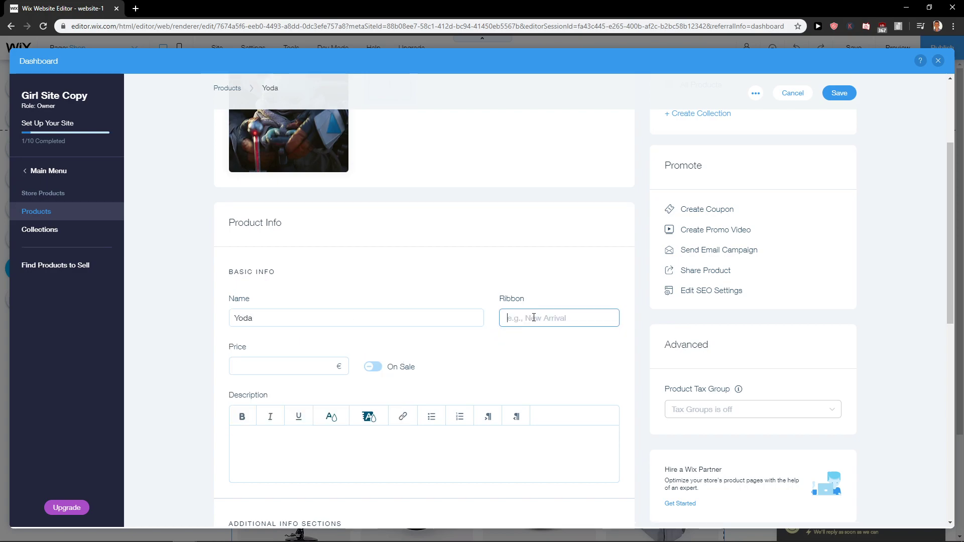
pyautogui.write('New arrival')
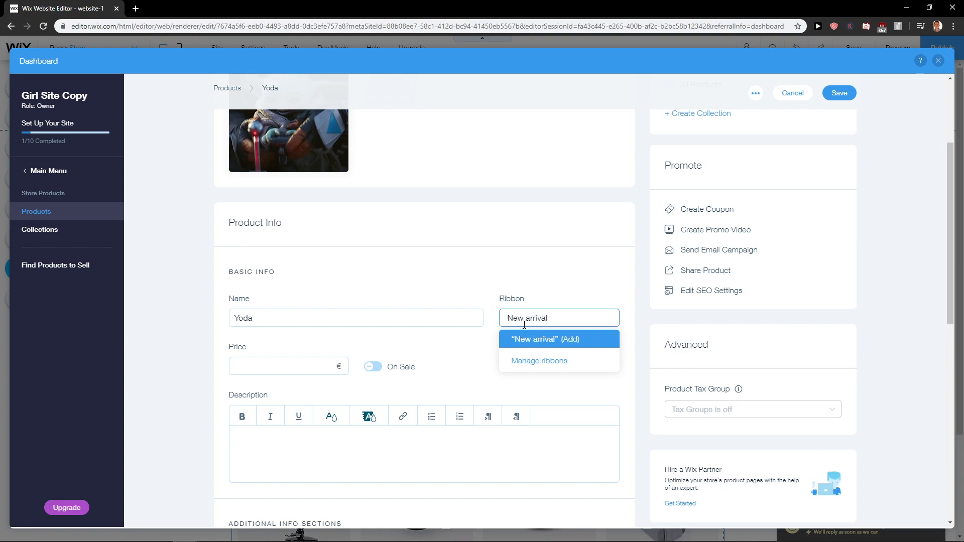
pyautogui.click(565, 345)
pyautogui.click(275, 368)
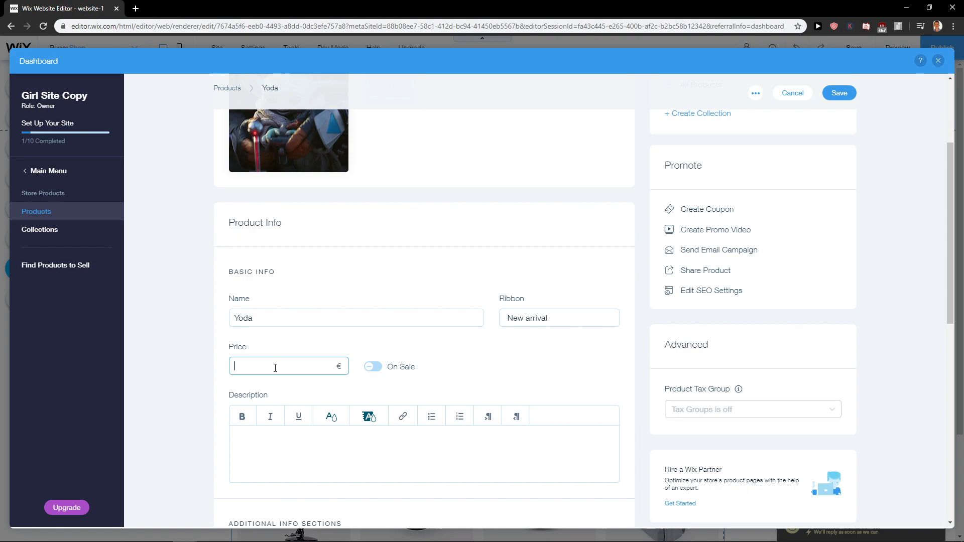
pyautogui.scroll(1, 443, 353)
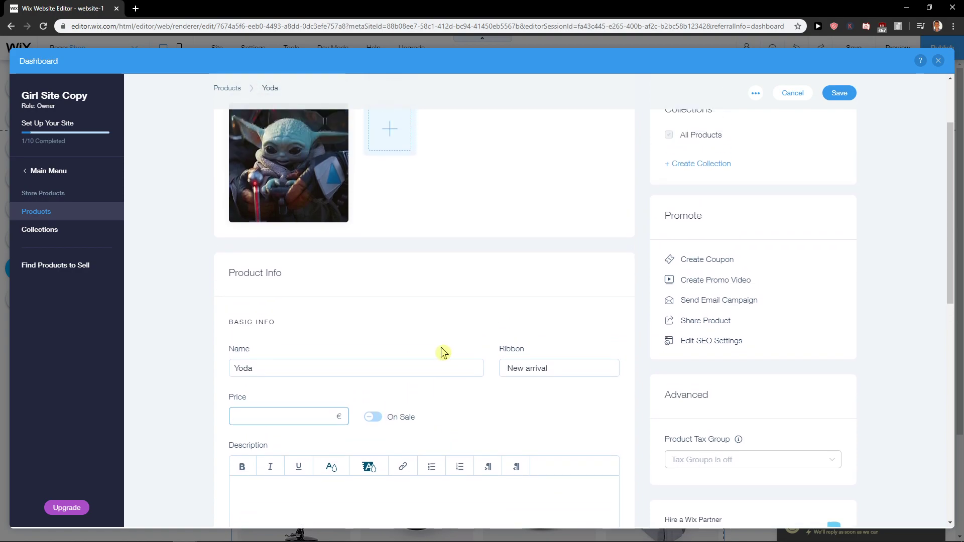
pyautogui.scroll(-1, 438, 381)
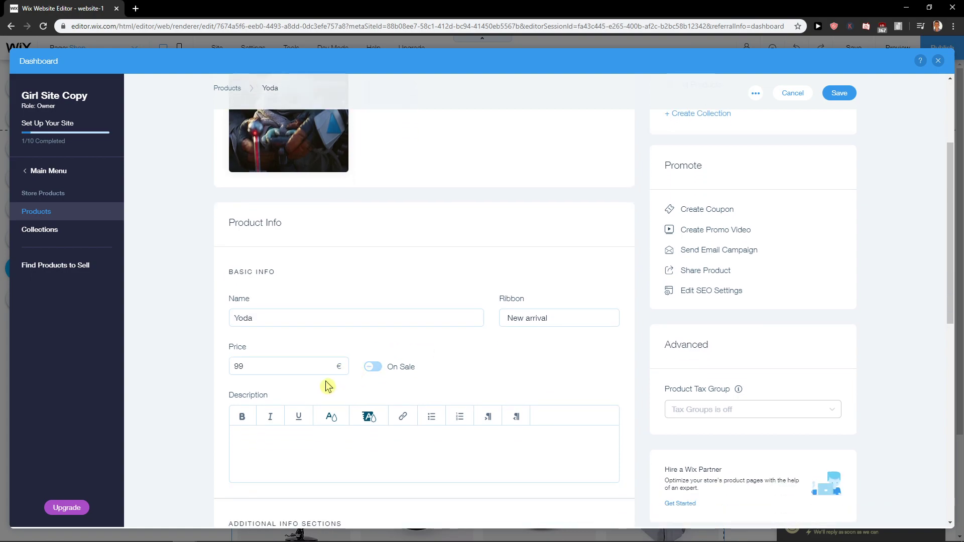
pyautogui.click(282, 435)
pyautogui.scroll(2, 357, 359)
pyautogui.write('Y')
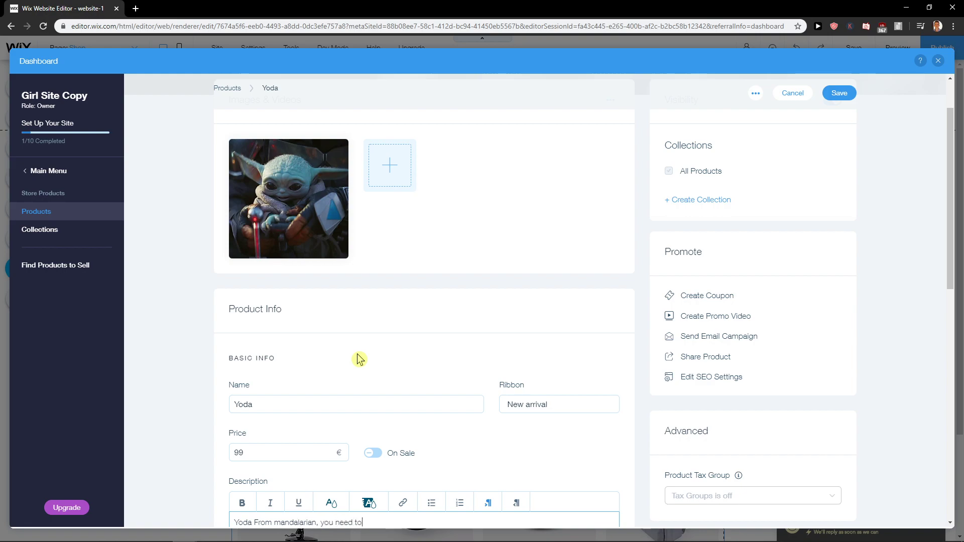
pyautogui.write('t, before they get it')
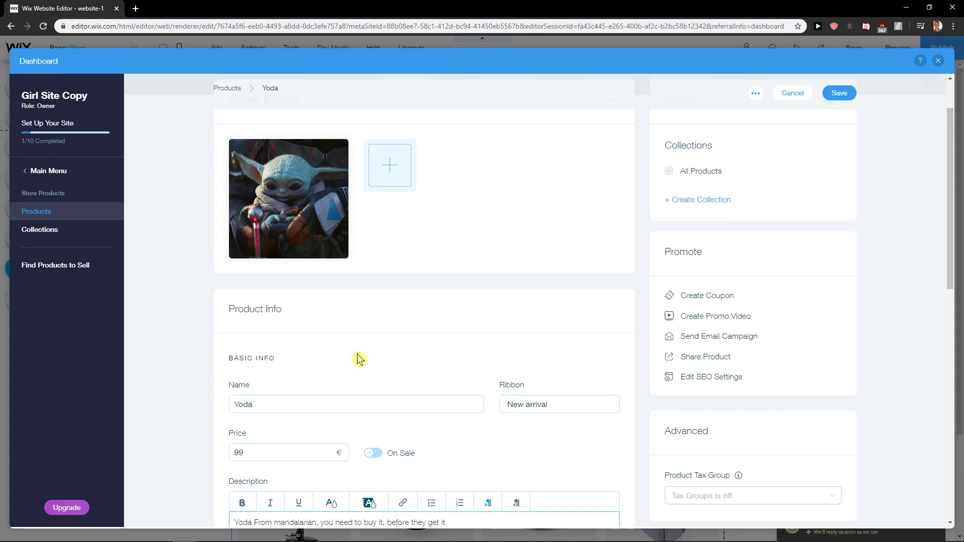
pyautogui.scroll(-2, 400, 303)
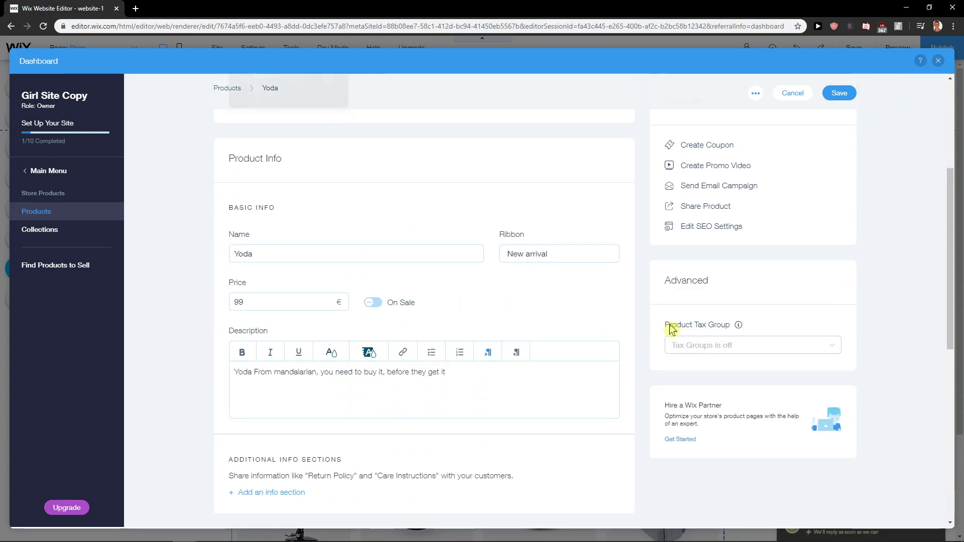
pyautogui.moveTo(738, 324)
pyautogui.scroll(-2, 495, 340)
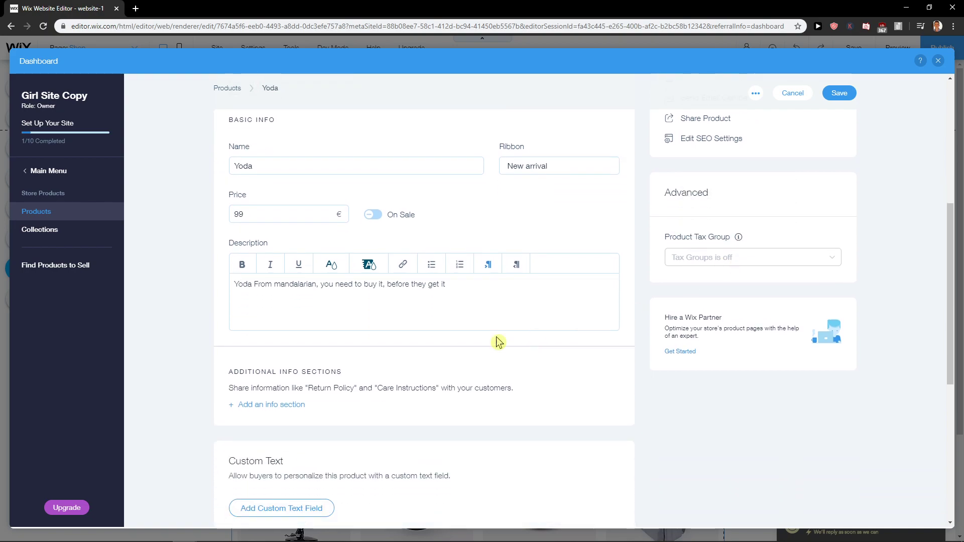
pyautogui.moveTo(229, 326); pyautogui.dragTo(559, 340)
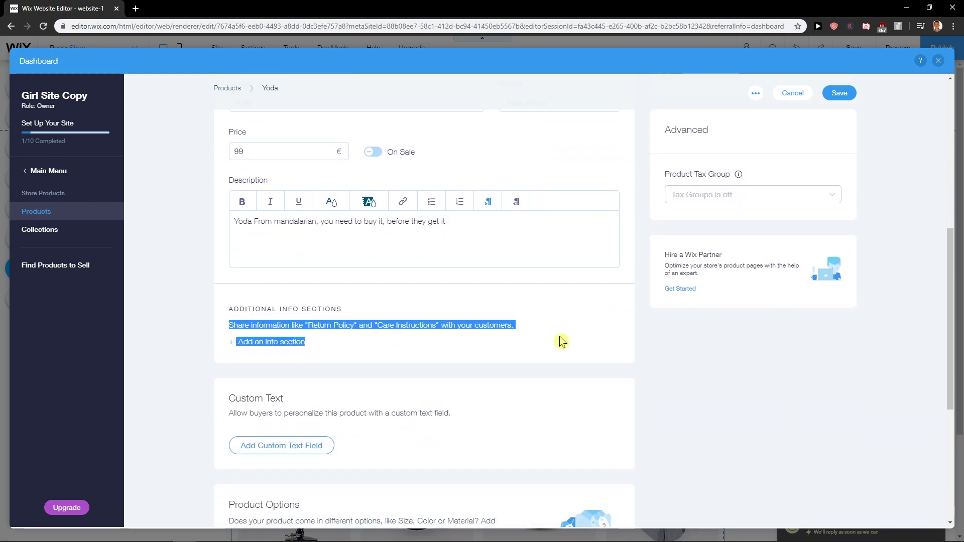
pyautogui.click(542, 343)
pyautogui.scroll(1, 524, 345)
pyautogui.click(245, 394)
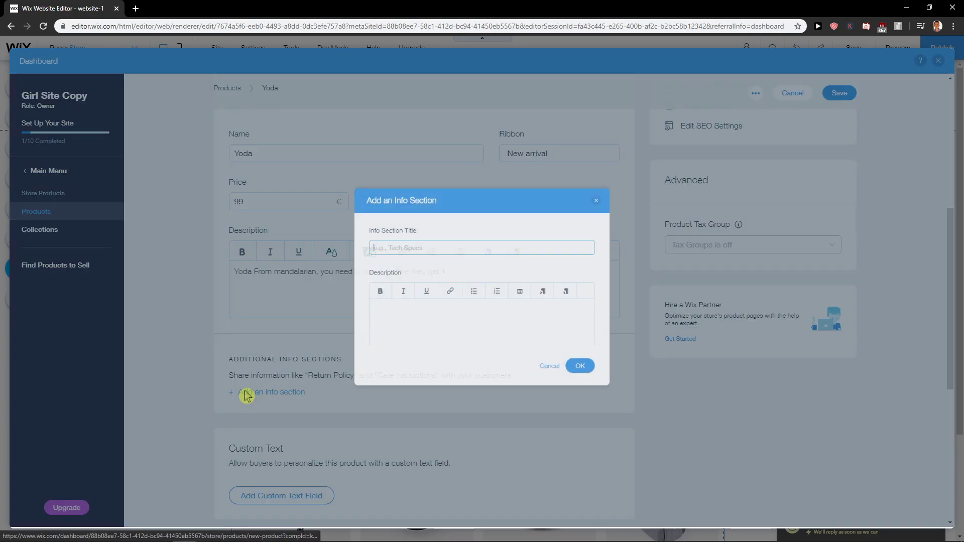
pyautogui.click(232, 312)
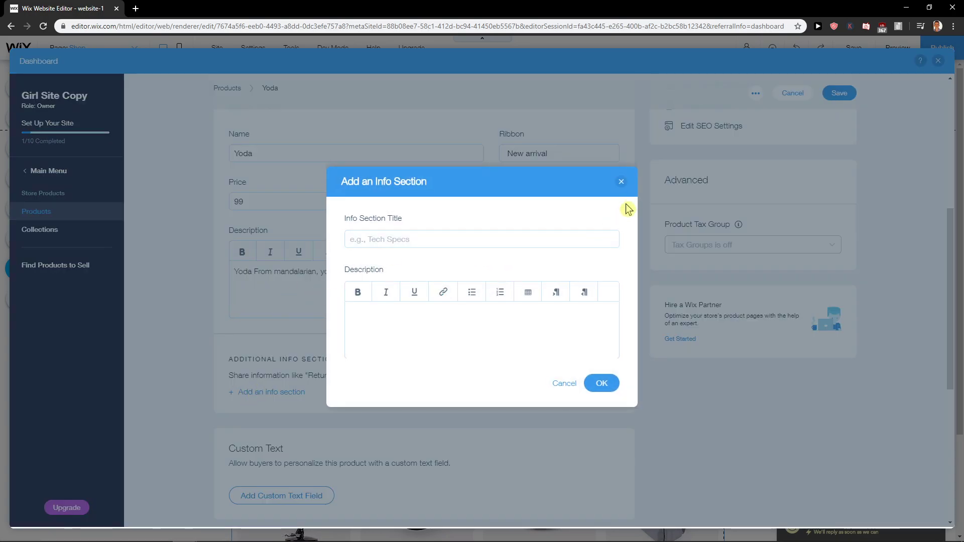
pyautogui.click(620, 182)
pyautogui.scroll(-2, 332, 351)
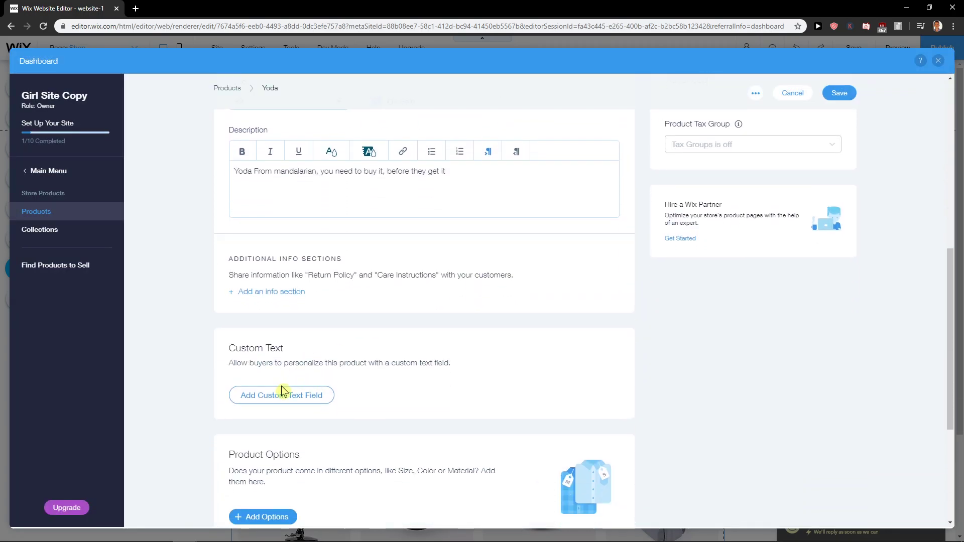
pyautogui.scroll(-1, 281, 390)
pyautogui.scroll(-1, 316, 347)
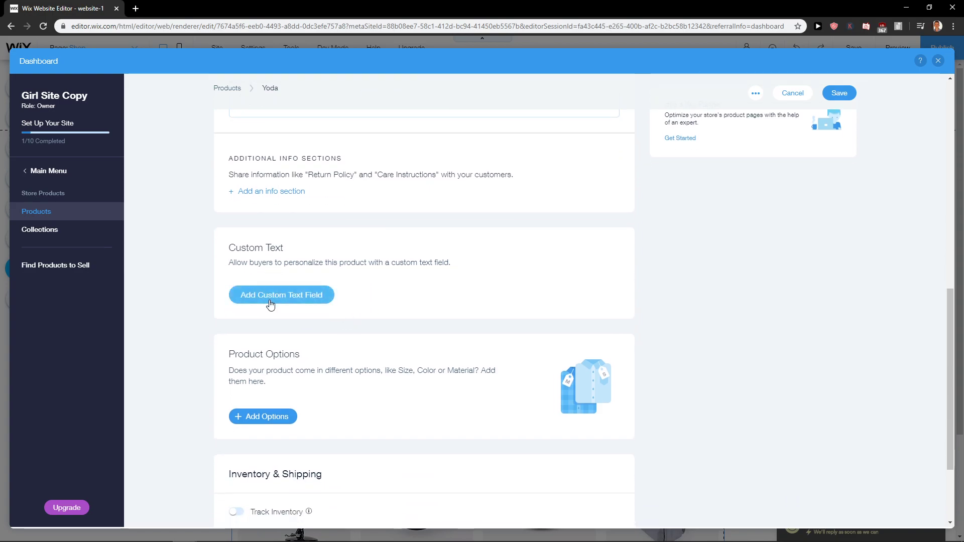
pyautogui.scroll(-1, 319, 389)
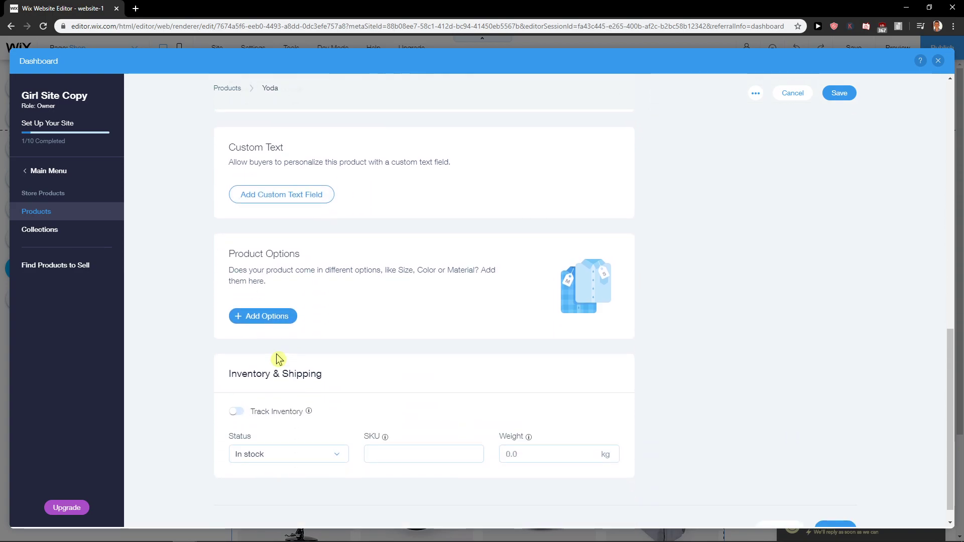
# - Add a Color option with suggested Black, Grey, Brown, White plus typed orange and red
pyautogui.click(270, 317)
pyautogui.click(458, 270)
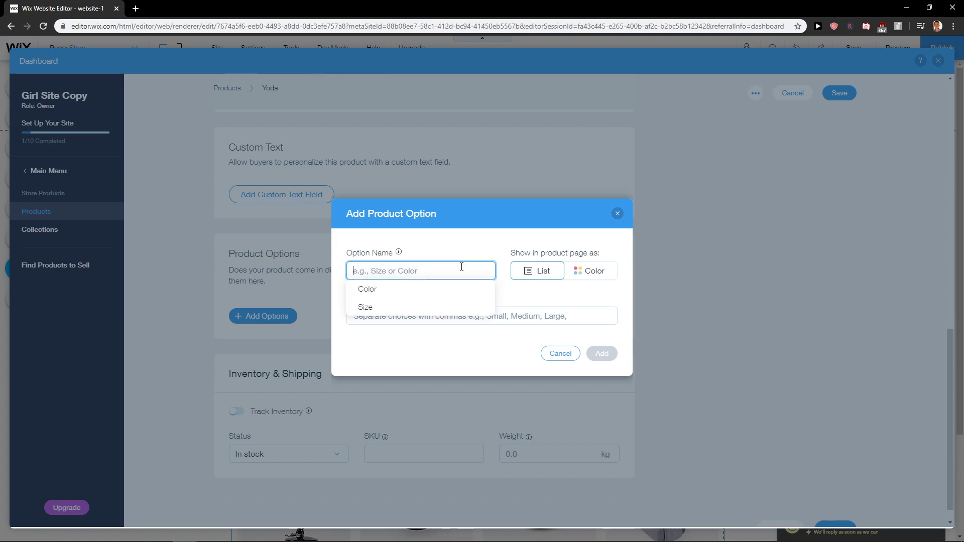
pyautogui.click(452, 293)
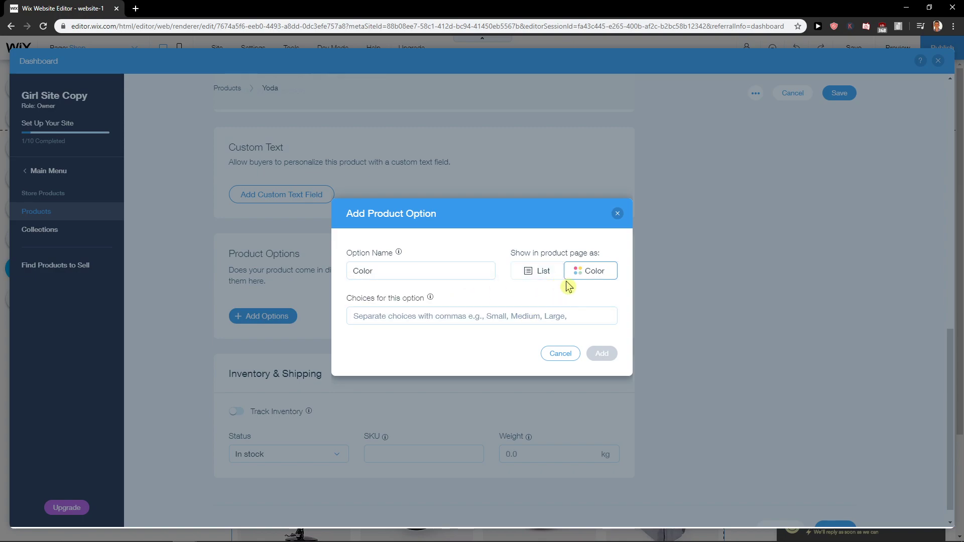
pyautogui.click(473, 317)
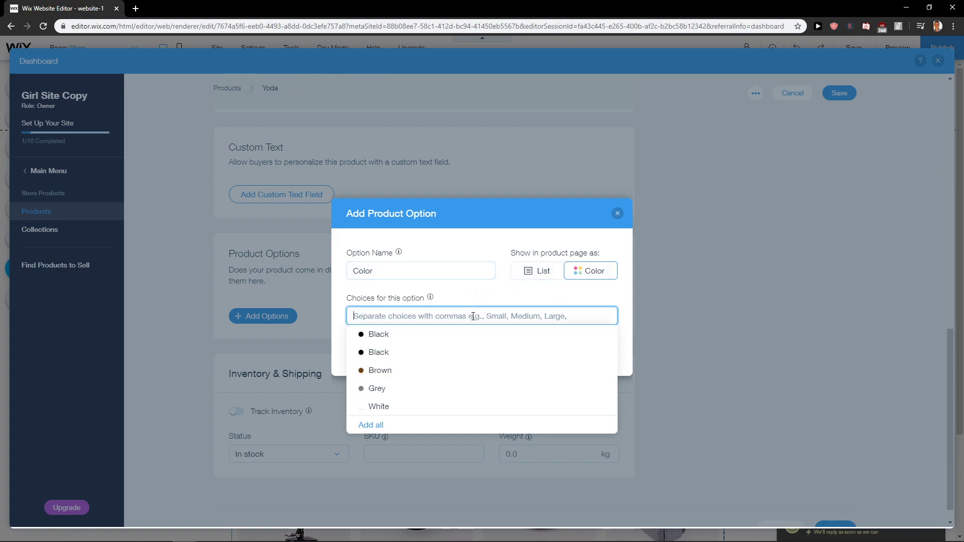
pyautogui.click(452, 351)
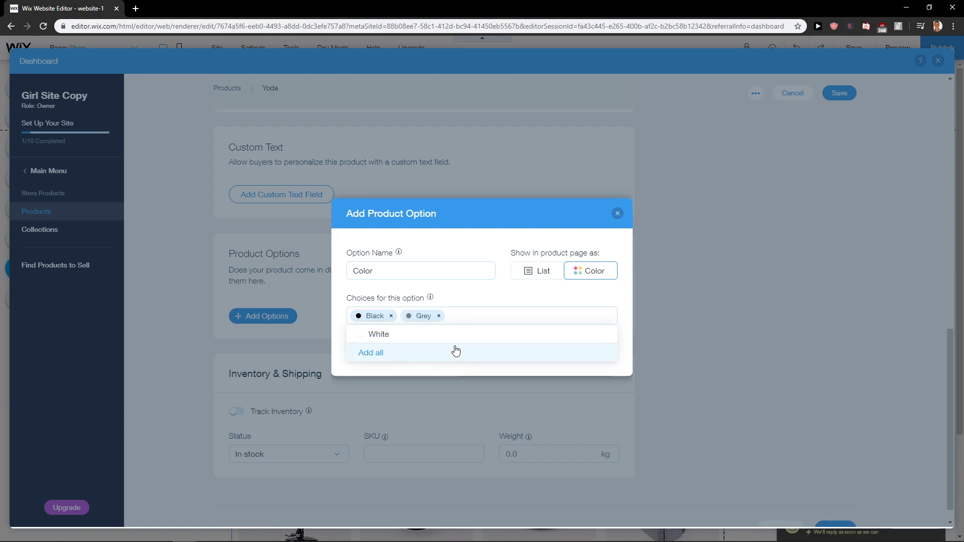
pyautogui.click(456, 352)
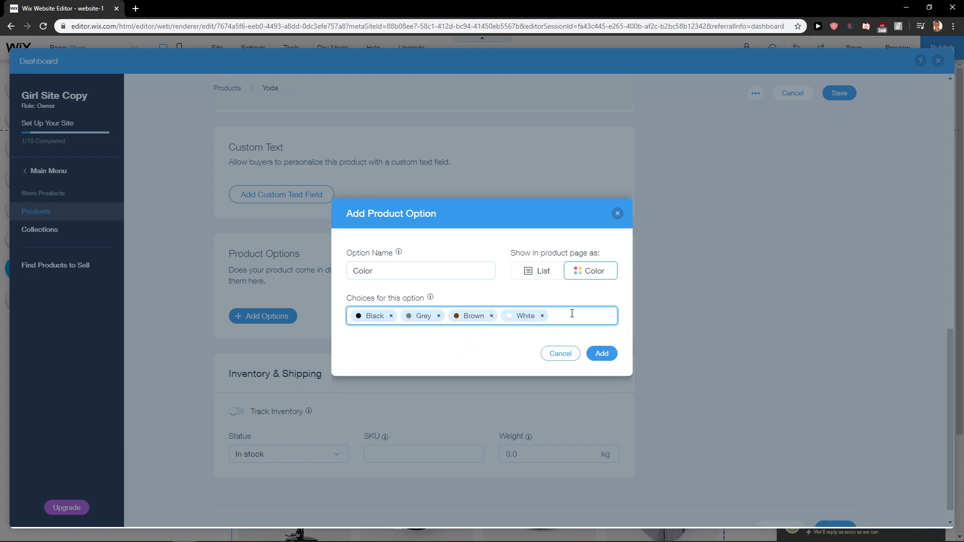
pyautogui.write('orange')
pyautogui.write('Black Grey Brown White O')
pyautogui.press('Return')
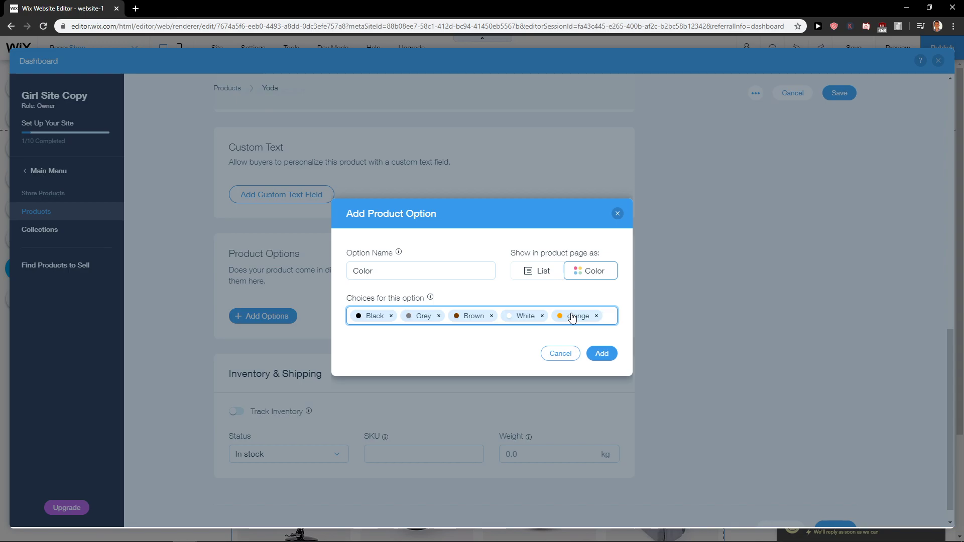
pyautogui.write('red')
pyautogui.press('Return')
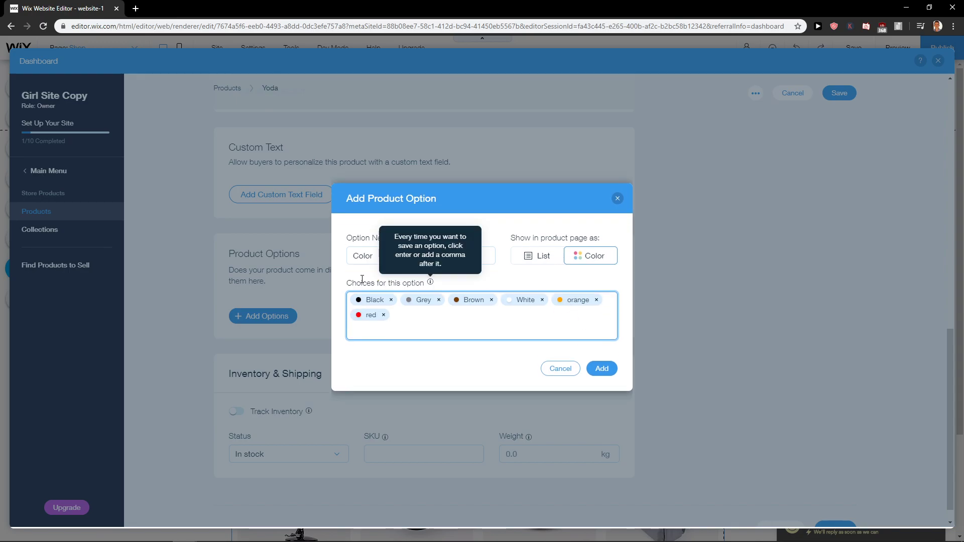
pyautogui.click(601, 368)
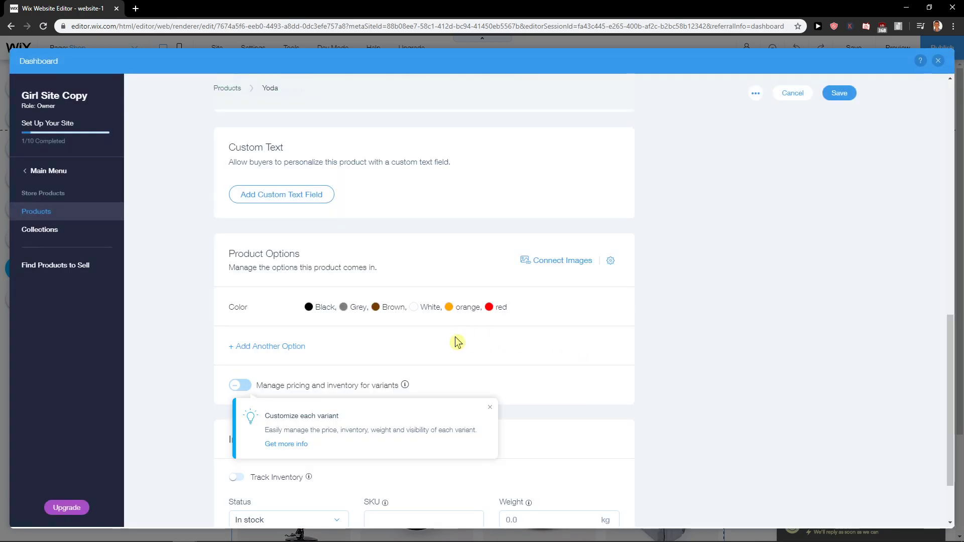
pyautogui.scroll(-1, 194, 408)
# - Add a Size option with the suggested Medium, Large, One size and Small choices
pyautogui.click(285, 296)
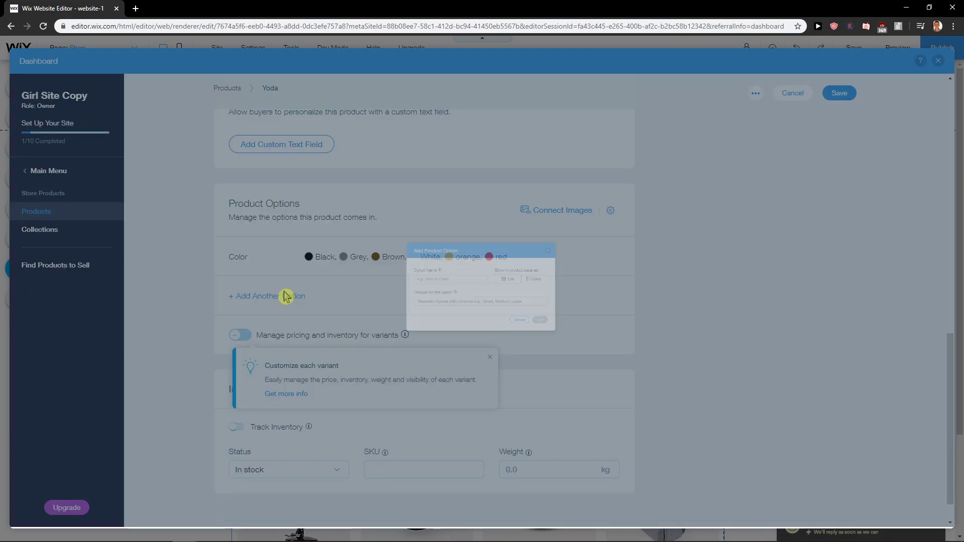
pyautogui.click(380, 289)
pyautogui.write('Size')
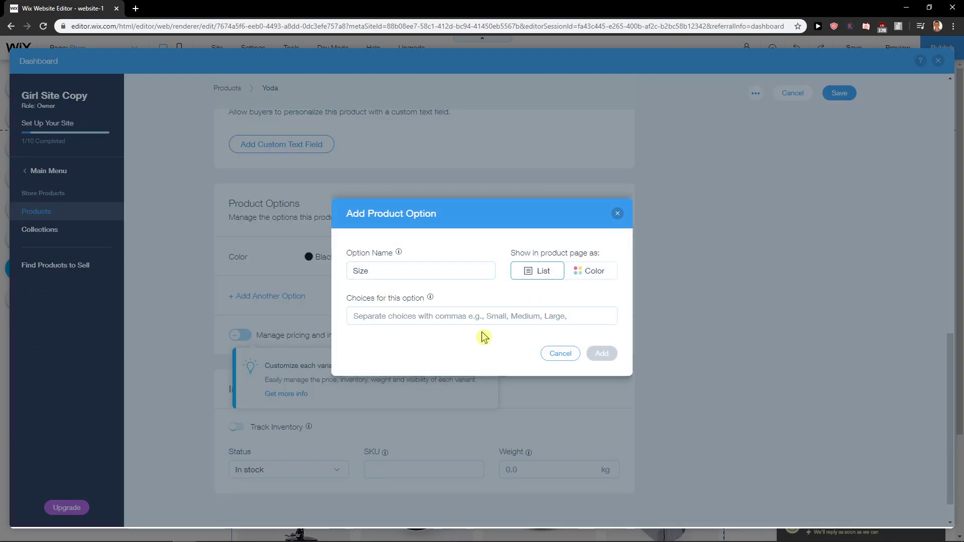
pyautogui.click(483, 317)
pyautogui.click(449, 351)
pyautogui.click(452, 335)
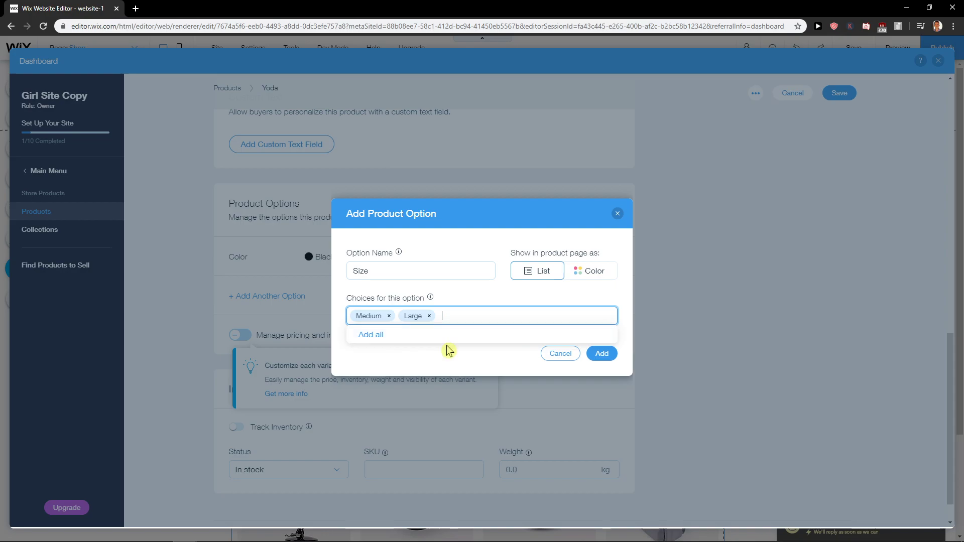
pyautogui.click(602, 353)
pyautogui.scroll(-1, 317, 315)
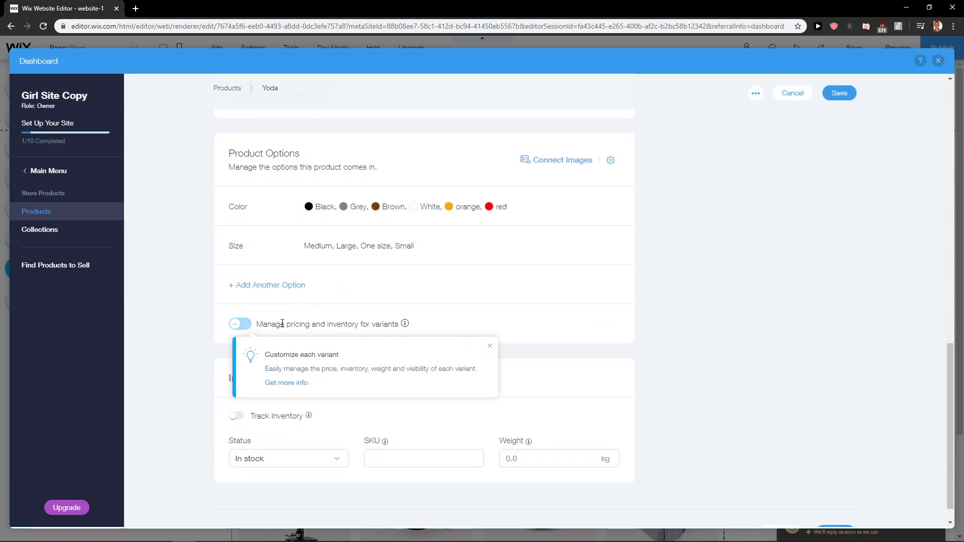
pyautogui.click(239, 324)
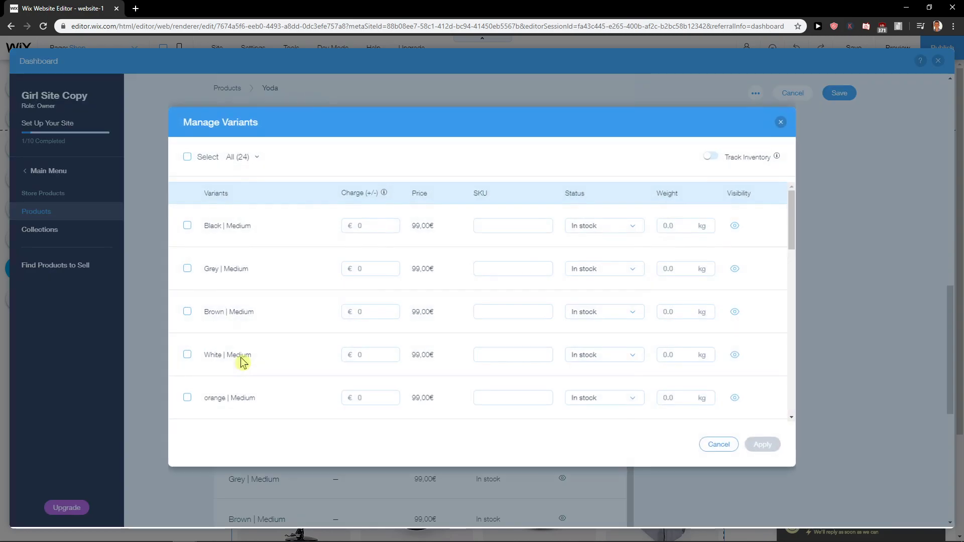
pyautogui.scroll(-3, 294, 344)
pyautogui.scroll(-3, 295, 344)
pyautogui.scroll(-3, 302, 339)
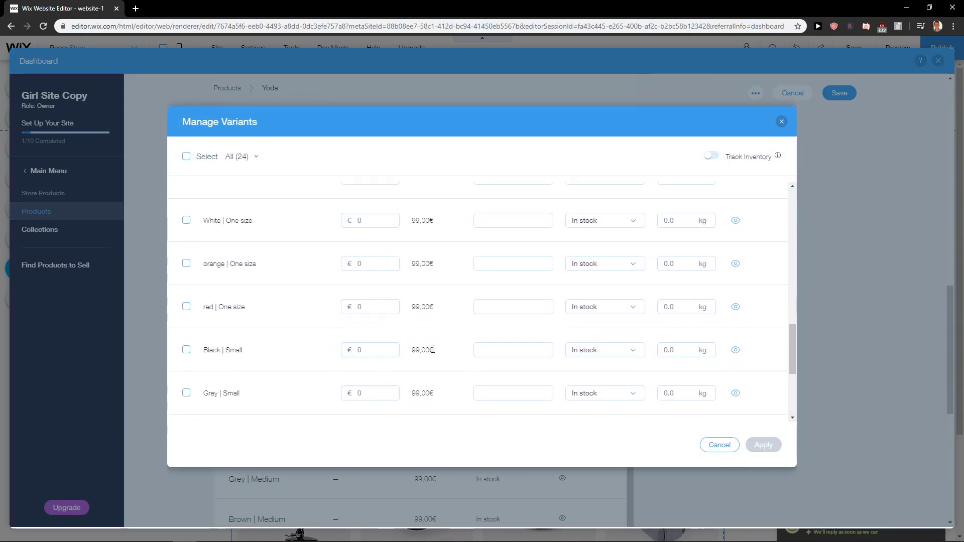
pyautogui.scroll(3, 433, 349)
pyautogui.scroll(3, 344, 351)
pyautogui.press('Escape')
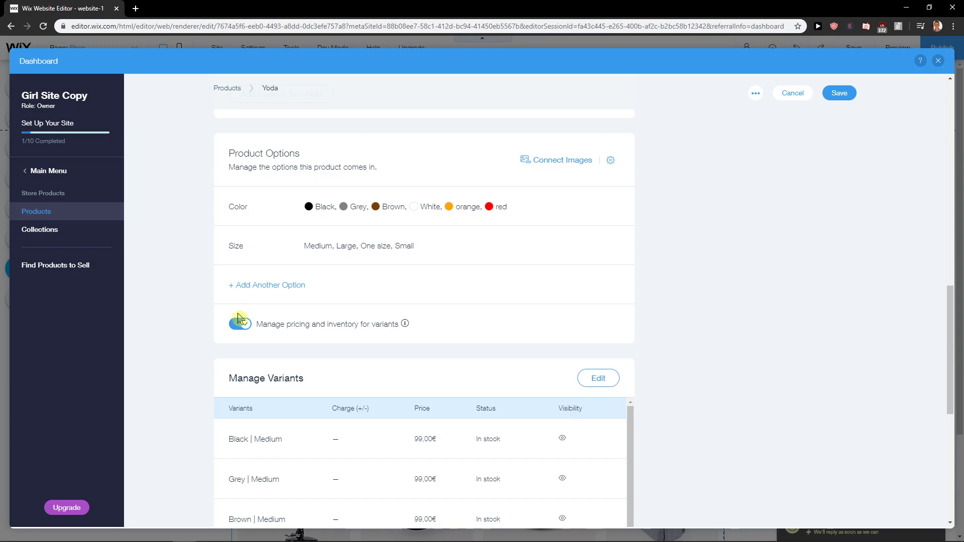
pyautogui.click(240, 322)
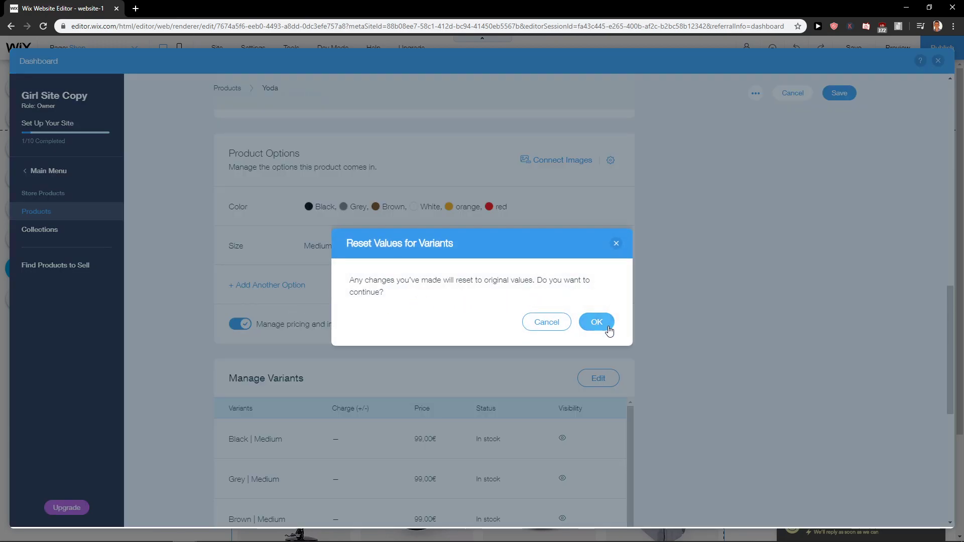
pyautogui.click(607, 329)
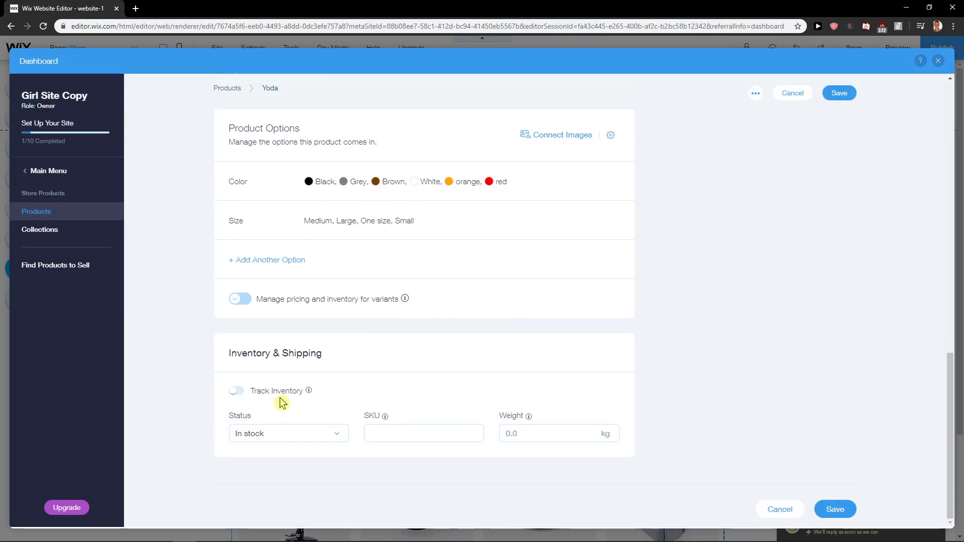
# - Keep the stock status In stock, check the SKU field, and save the Yoda product
pyautogui.click(295, 433)
pyautogui.click(265, 408)
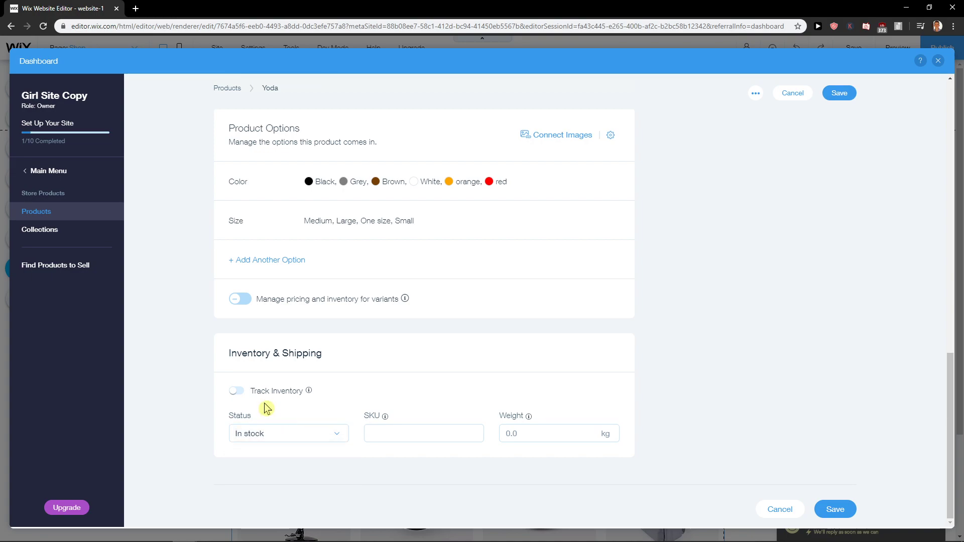
pyautogui.click(276, 429)
pyautogui.moveTo(385, 416)
pyautogui.click(419, 435)
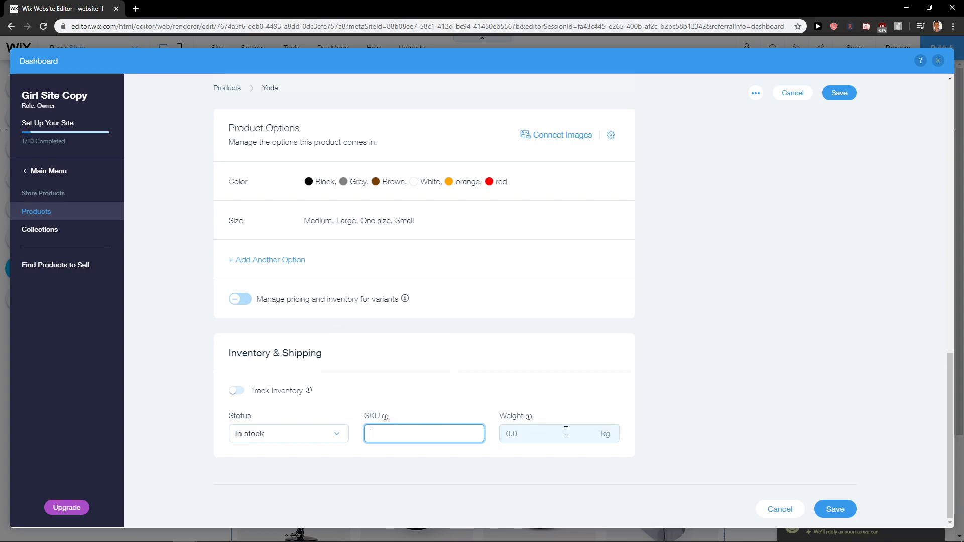
pyautogui.scroll(3, 761, 487)
pyautogui.scroll(3, 753, 488)
pyautogui.scroll(-5, 814, 487)
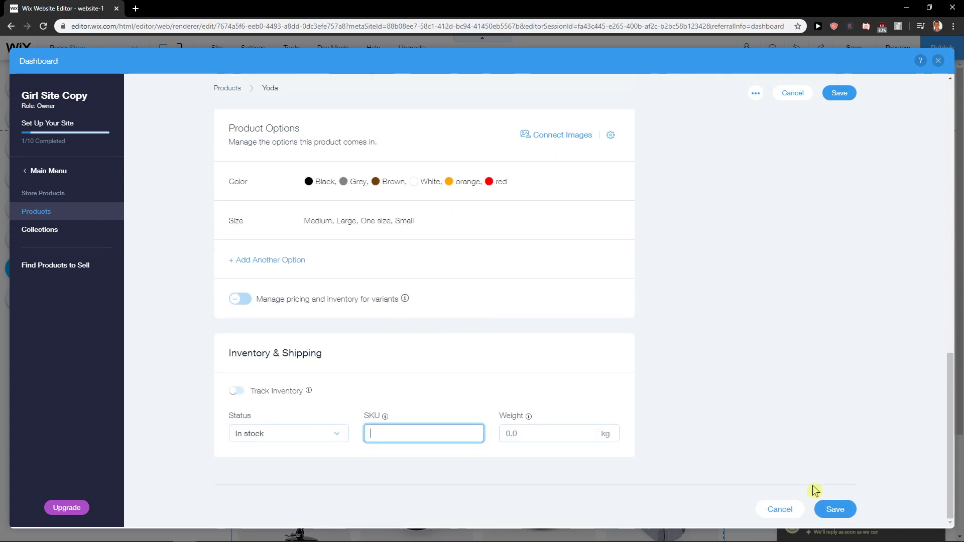
pyautogui.click(822, 508)
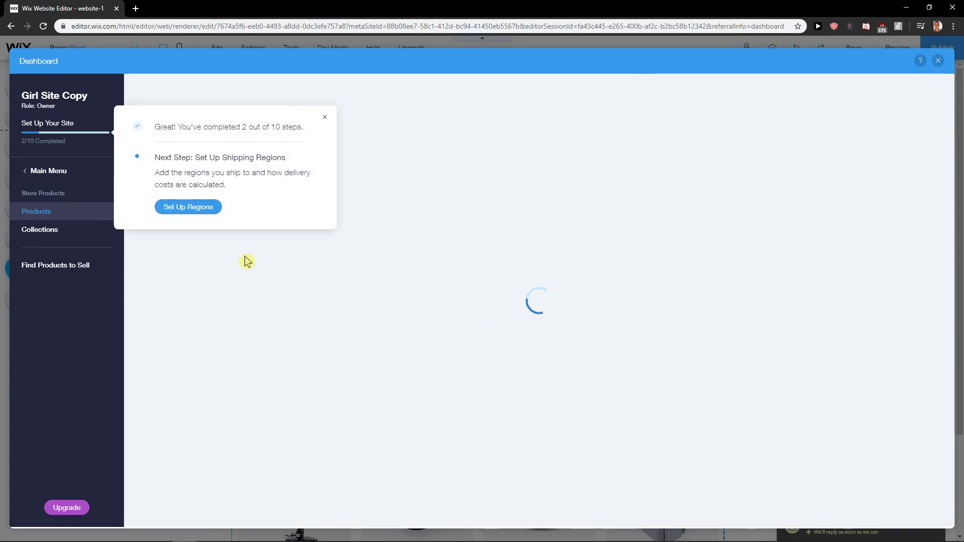
# - View the shipping regions, starting a new region and cancelling it without destinations
pyautogui.click(182, 207)
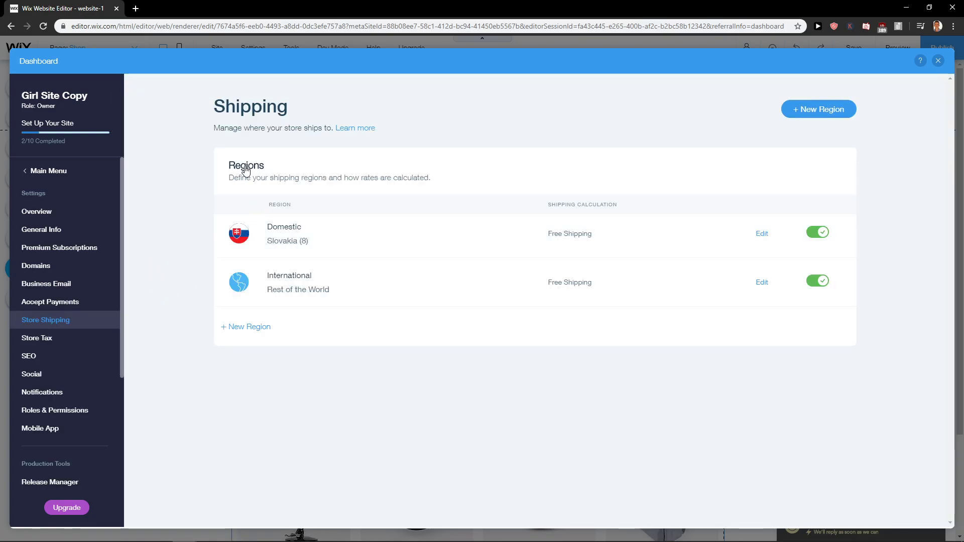
pyautogui.moveTo(245, 170)
pyautogui.mouseDown()
pyautogui.moveTo(507, 187)
pyautogui.moveTo(465, 190)
pyautogui.mouseUp()
pyautogui.click(253, 330)
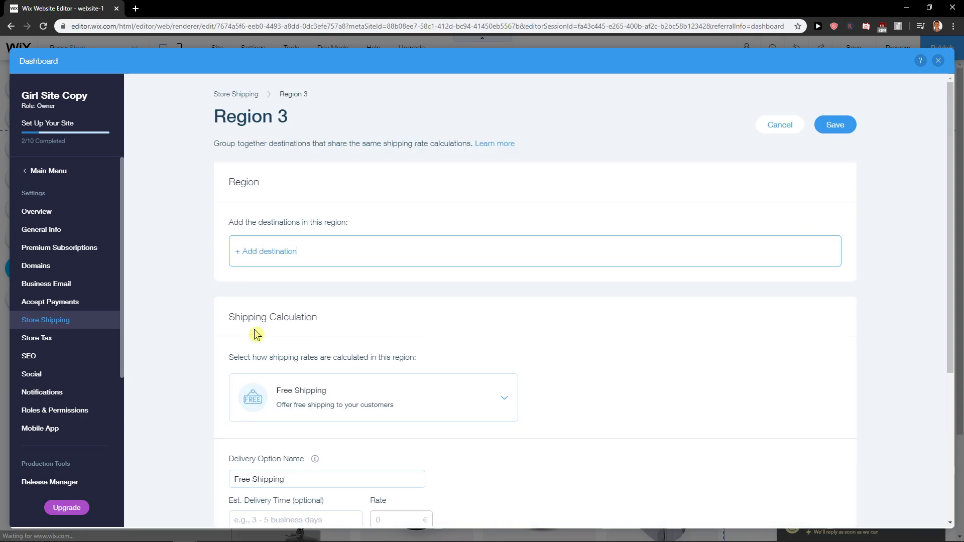
pyautogui.click(306, 250)
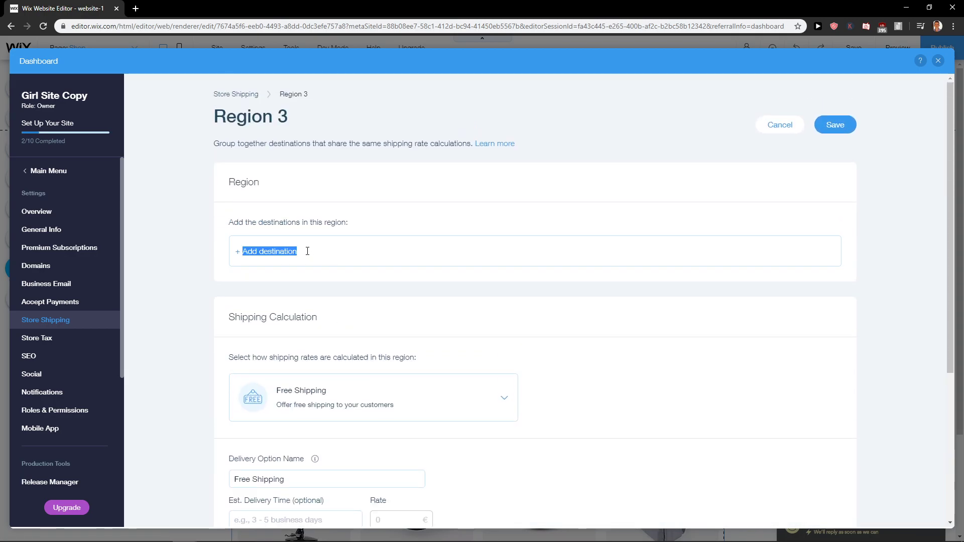
pyautogui.scroll(-2, 294, 339)
pyautogui.scroll(-2, 294, 336)
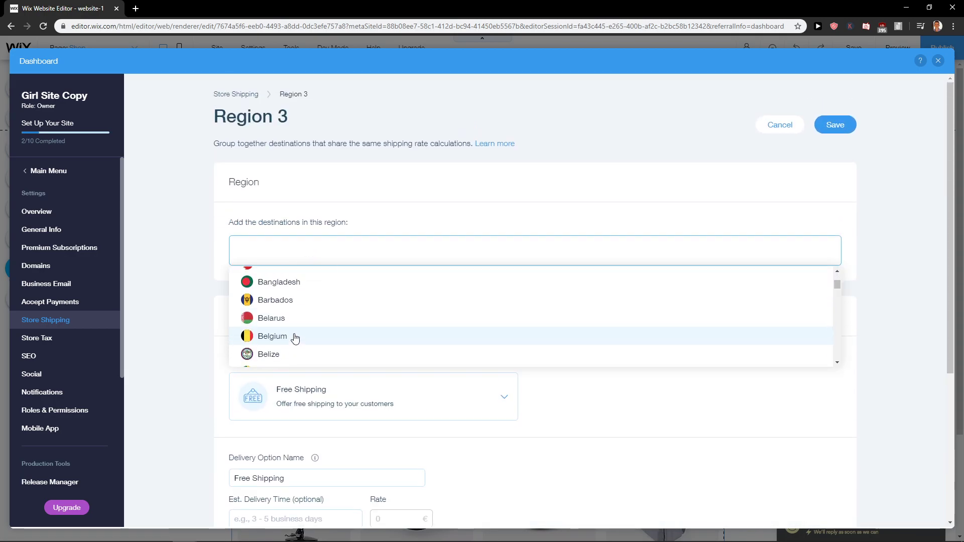
pyautogui.scroll(-1, 293, 336)
pyautogui.scroll(-2, 293, 336)
pyautogui.click(214, 345)
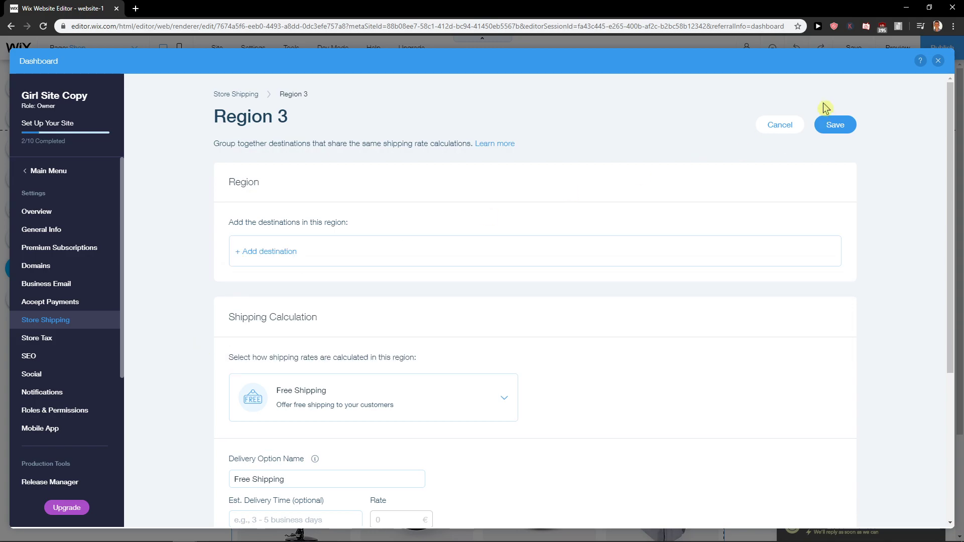
pyautogui.click(779, 125)
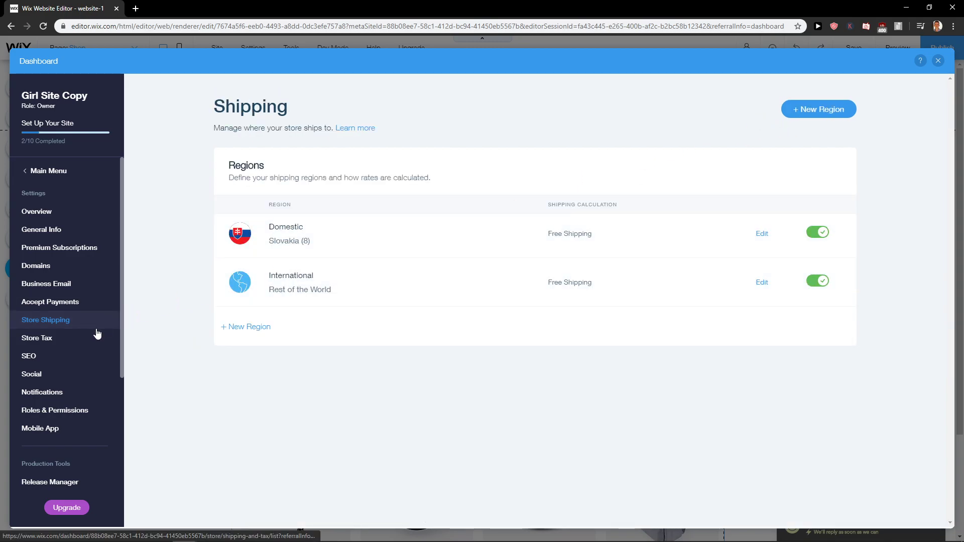
# - Go to Accept Payments in the Settings sidebar to view the payment setup page
pyautogui.click(96, 307)
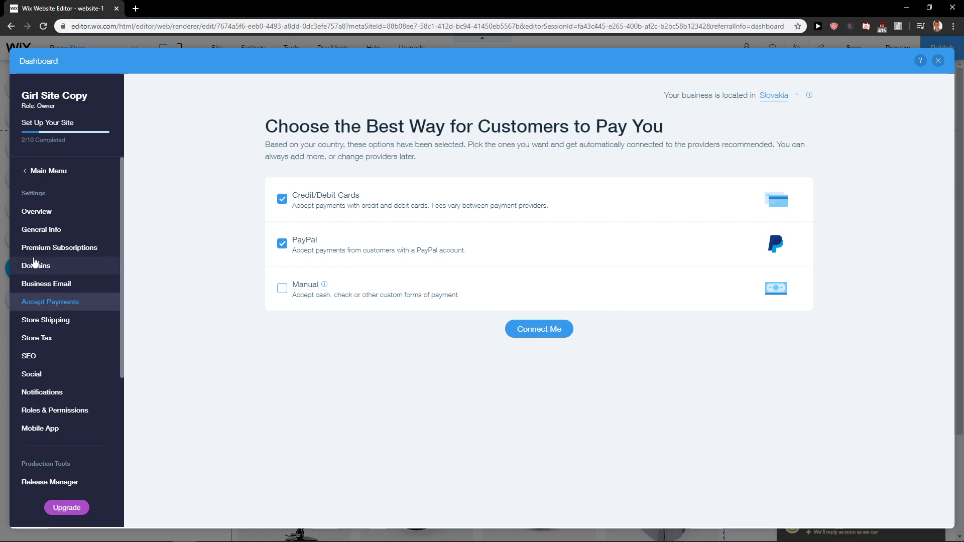
pyautogui.scroll(-2, 41, 269)
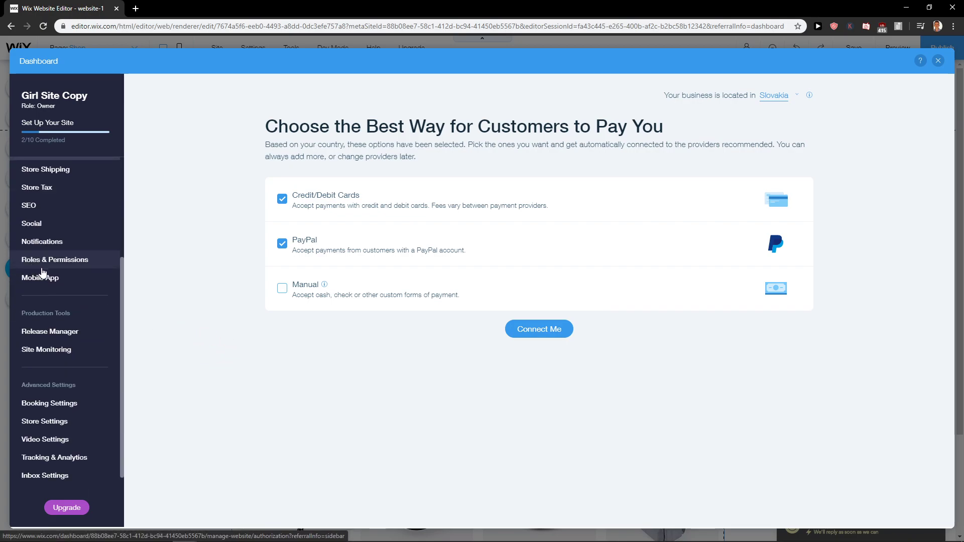
pyautogui.scroll(2, 42, 274)
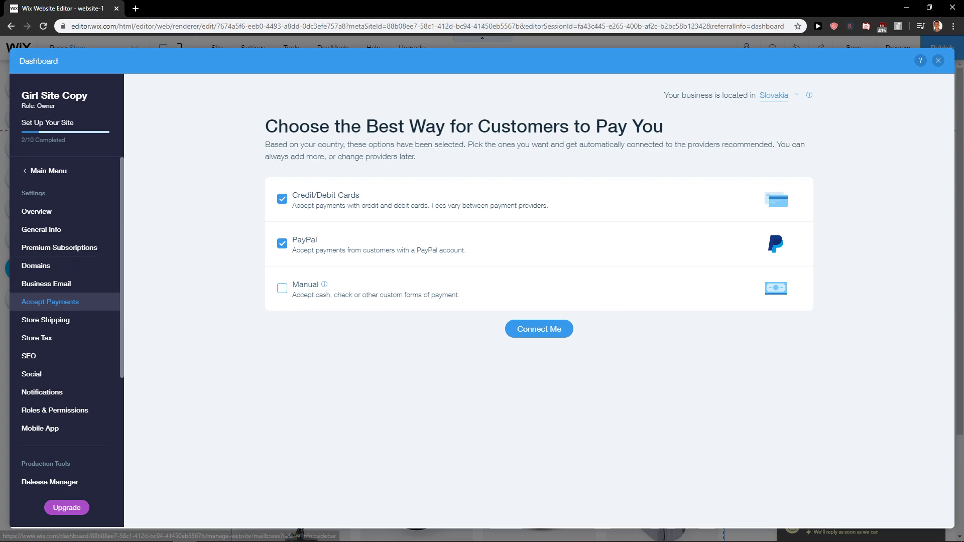